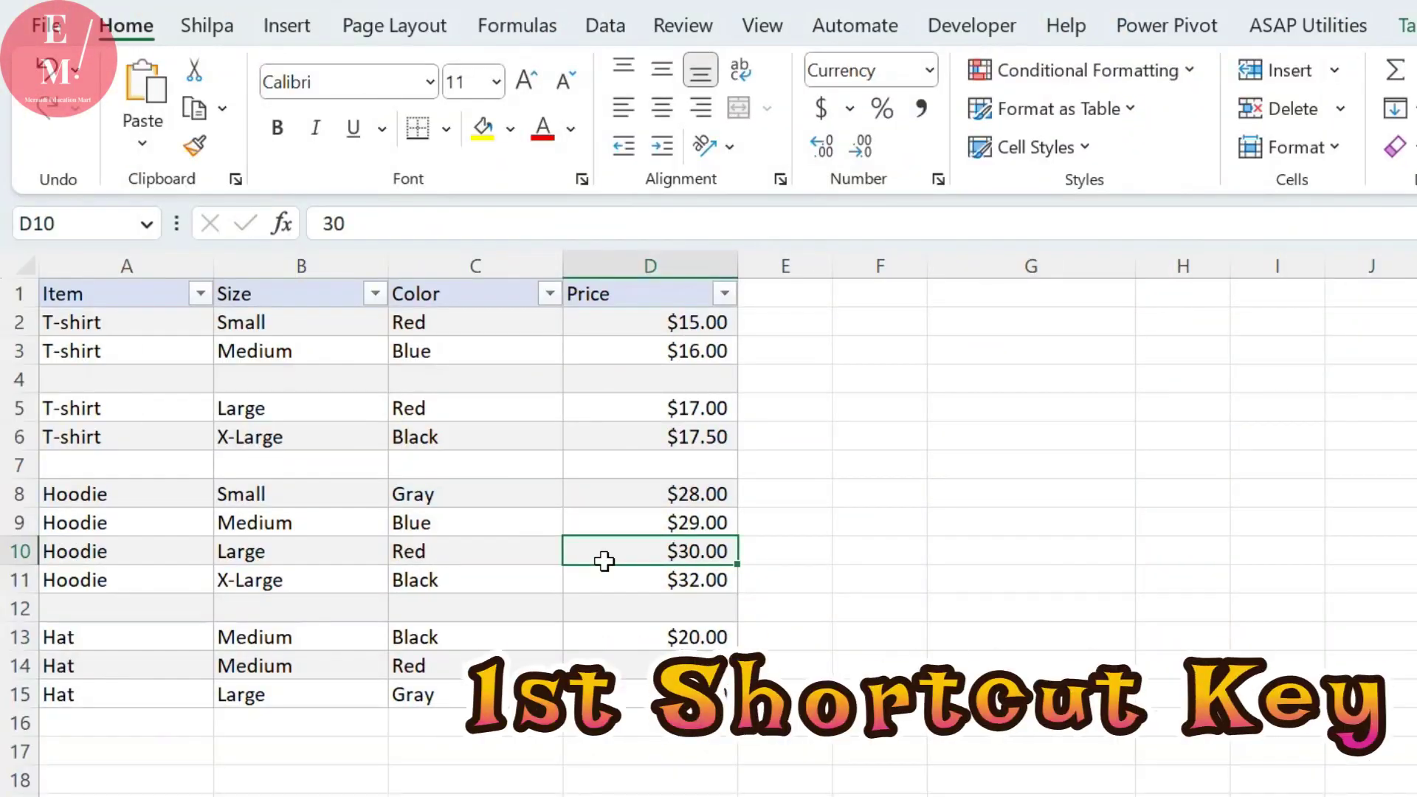
From the empty price cell D12, return to the Item header in A1 with Ctrl+Home.
left_click(698, 619)
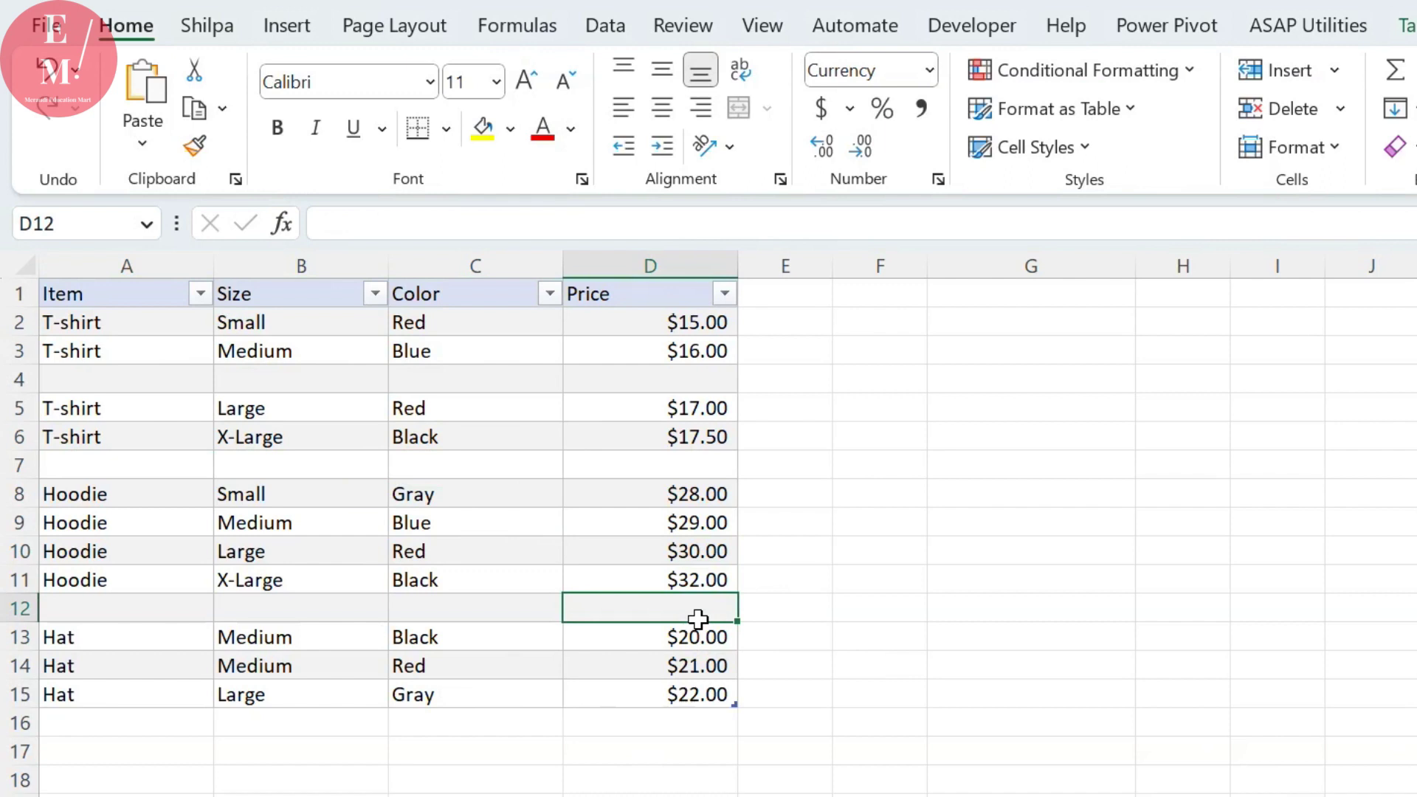
key("ctrl+Home")
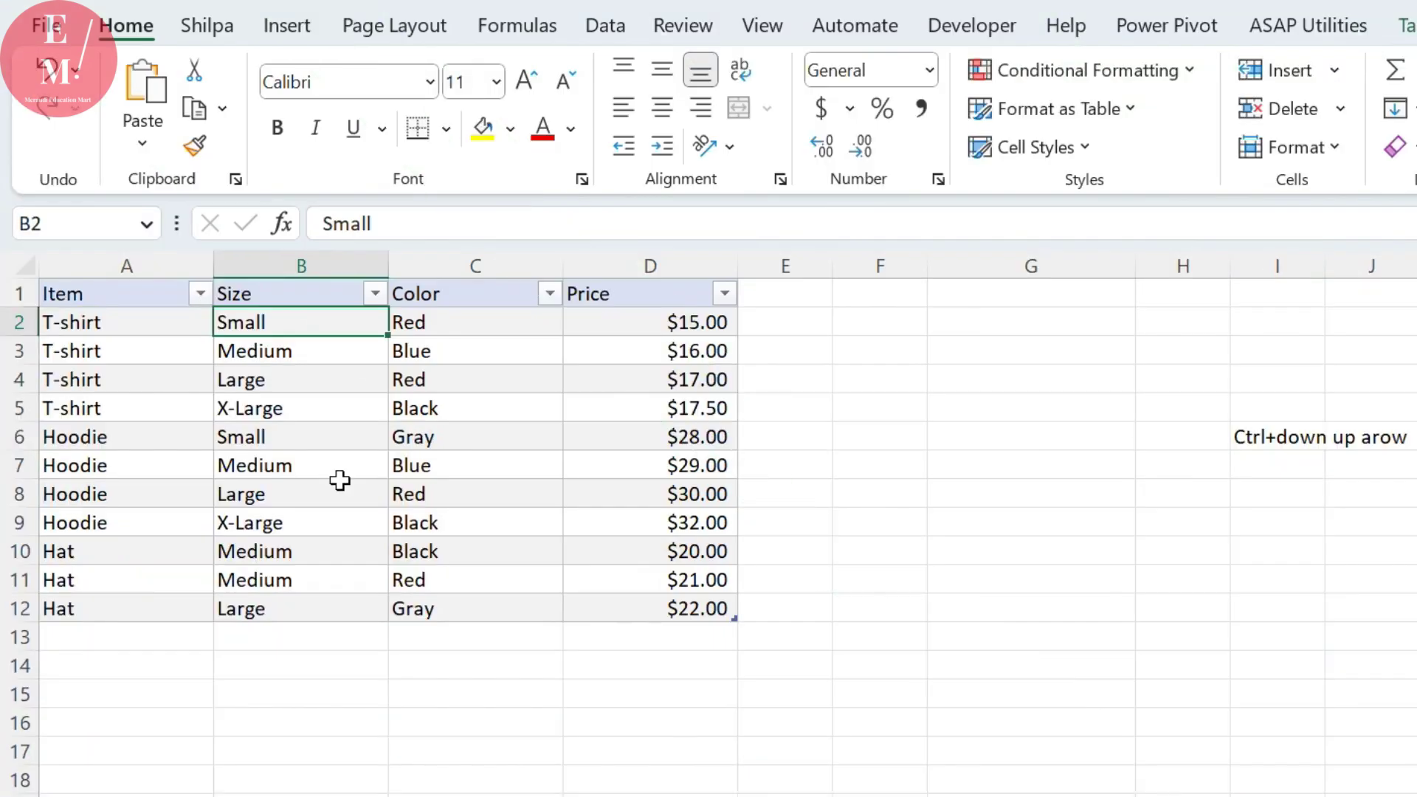
Jump between the Size header B1 and Large in B12, then select Black in C5.
key("ctrl+Up")
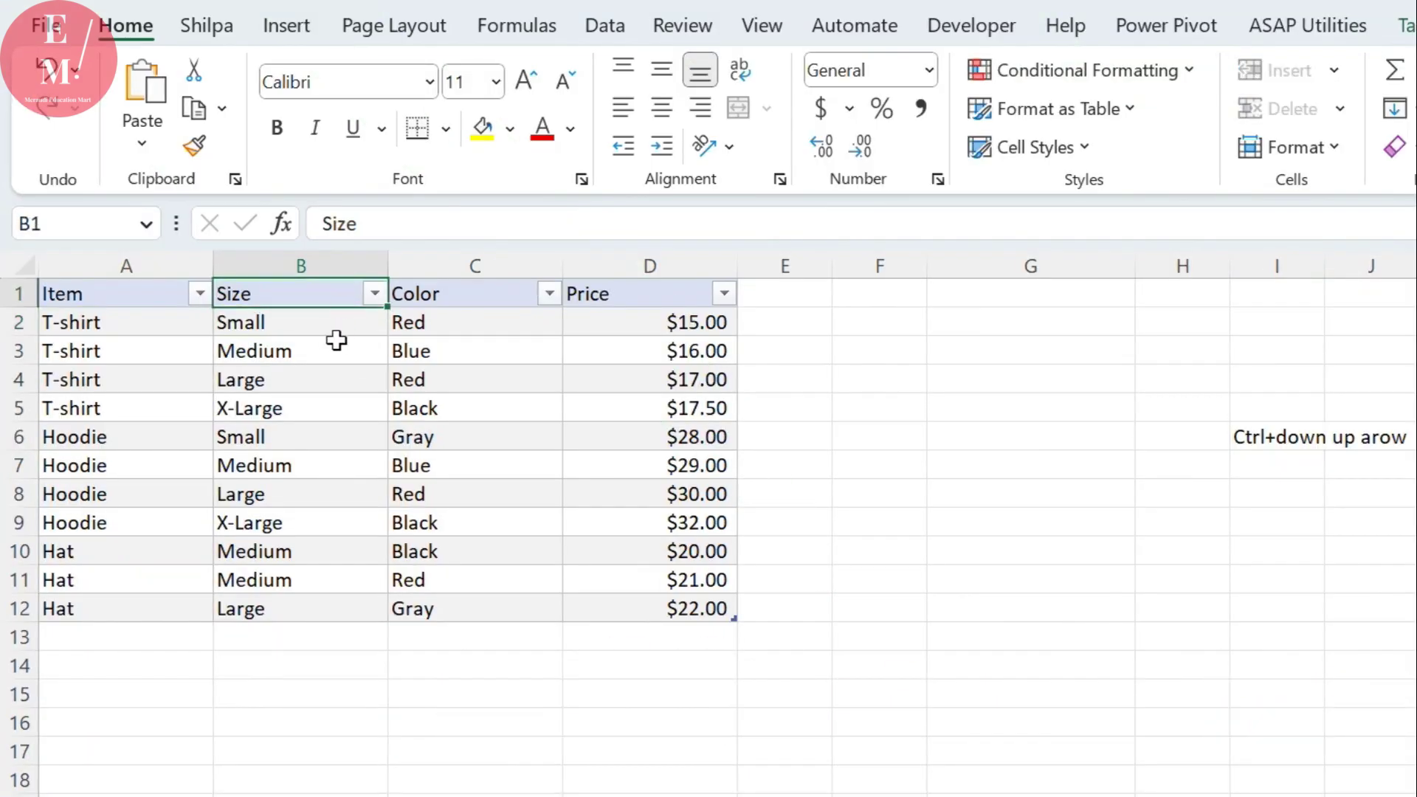
left_click(336, 329)
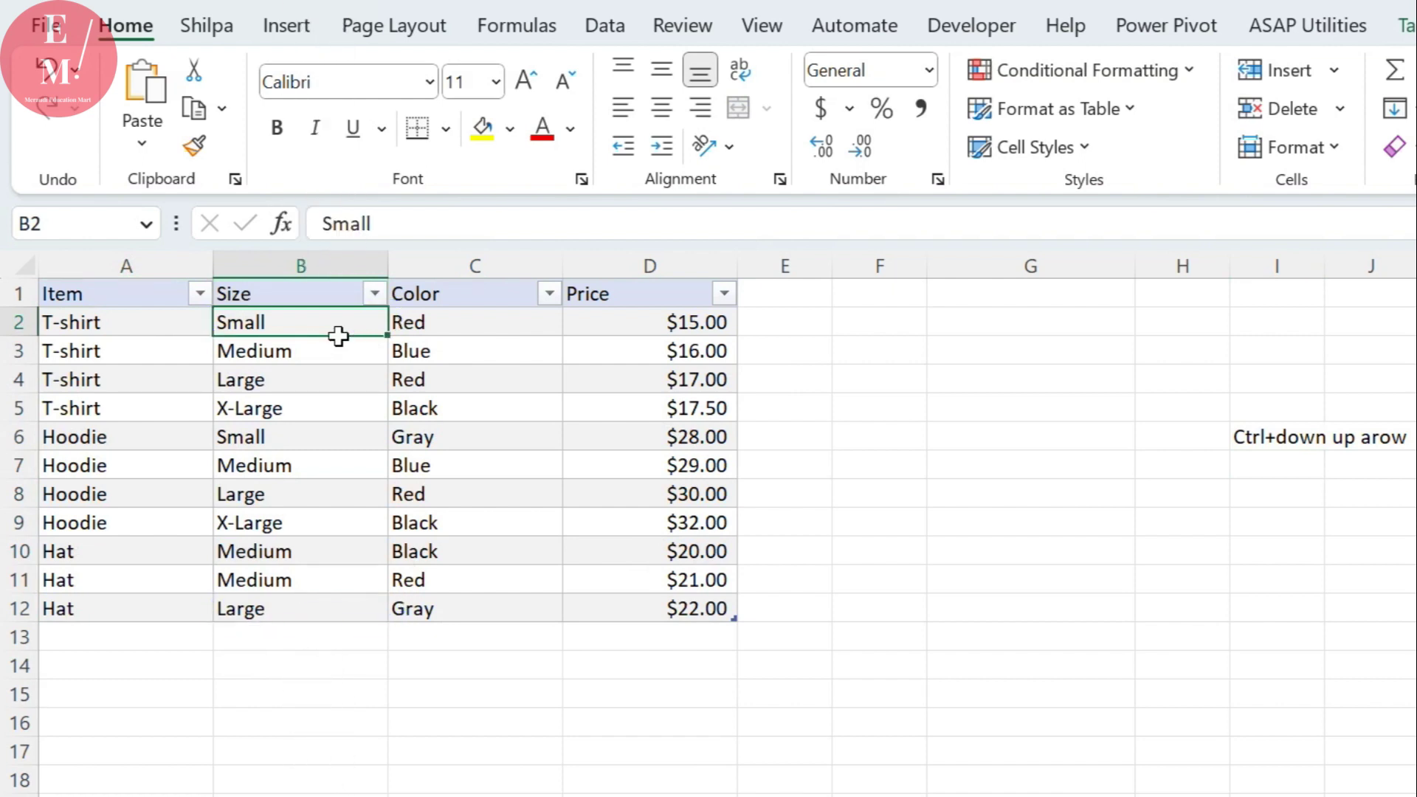
key("ctrl+Down")
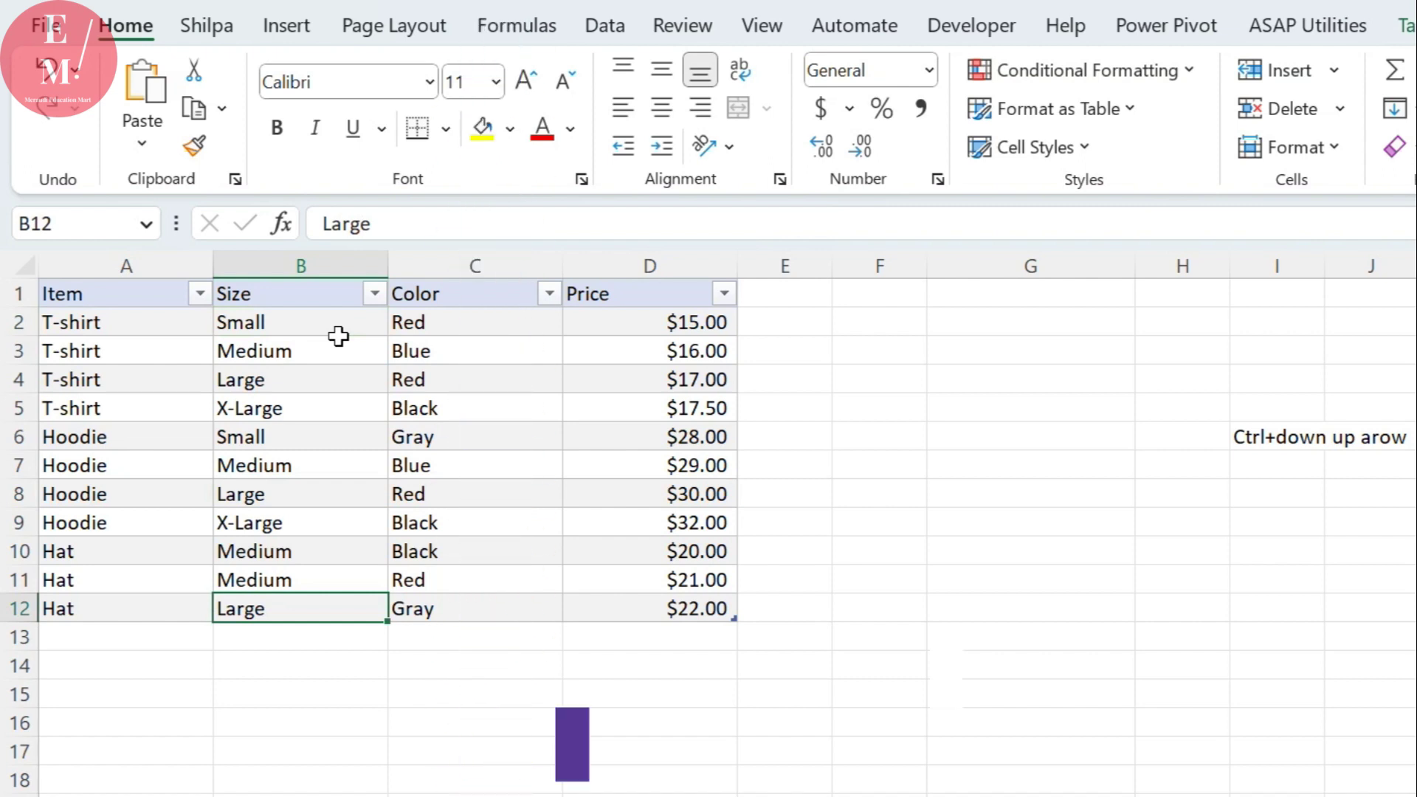
key("ctrl+Up")
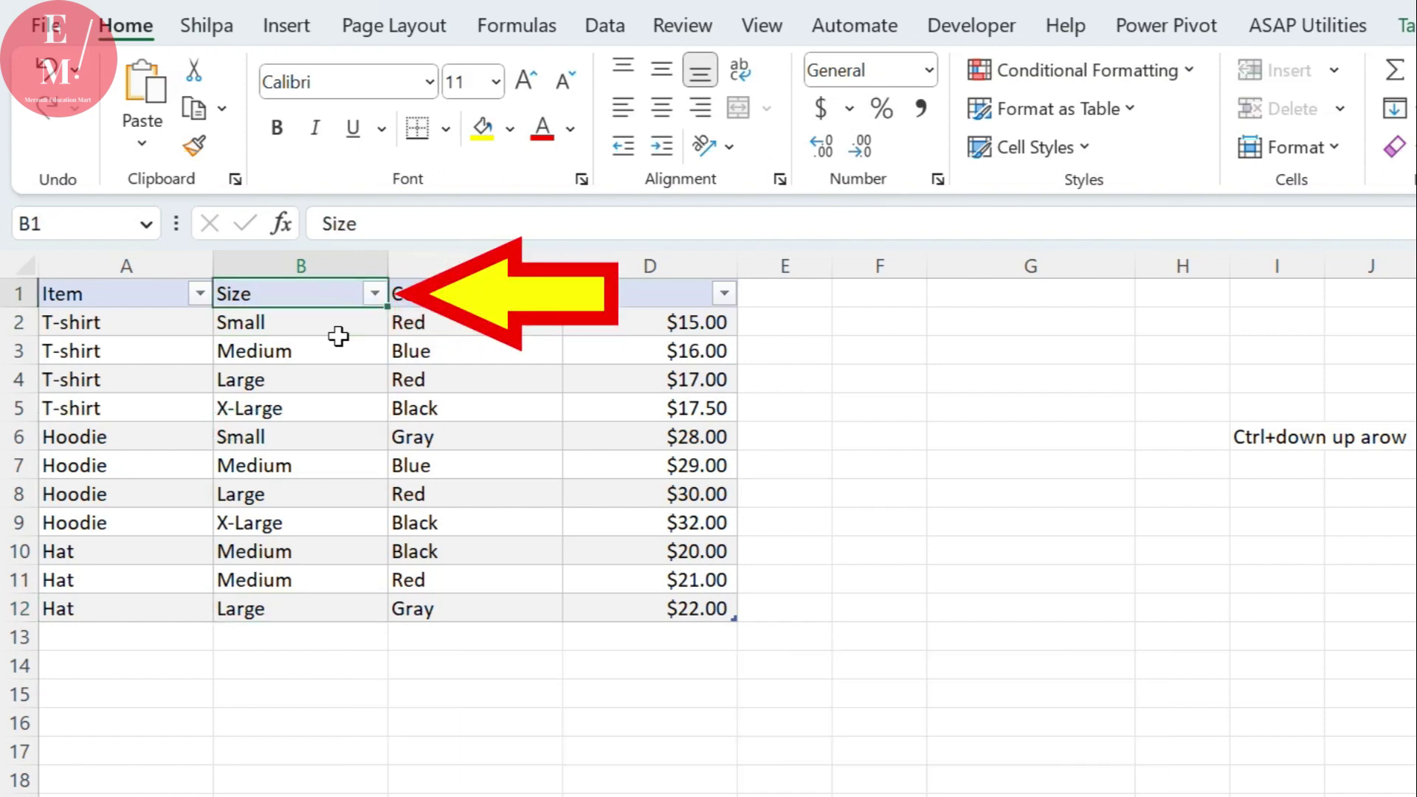
left_click(417, 420)
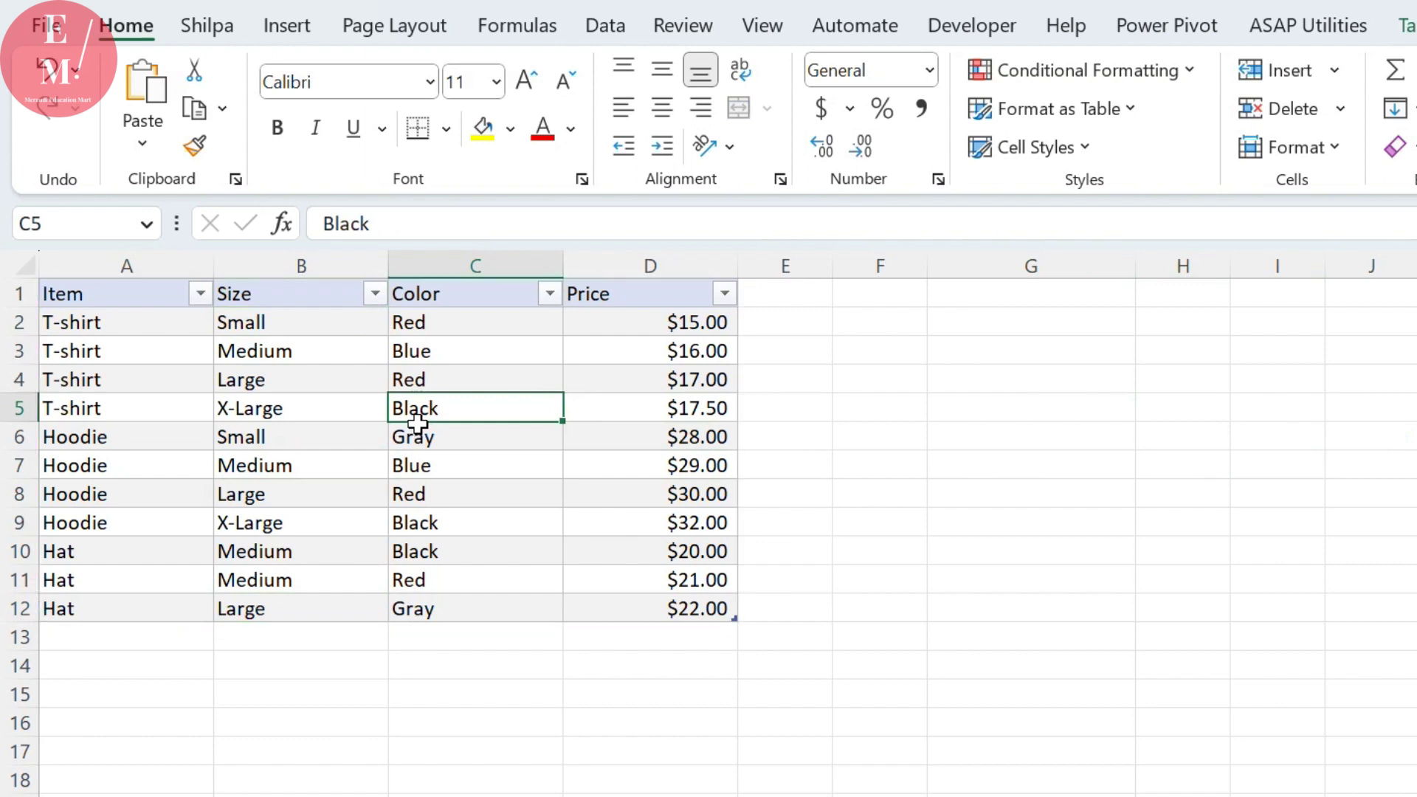
Use Ctrl+A for the whole table, then the whole sheet from G13, then data rows A2:D12 from D8.
key("ctrl+a")
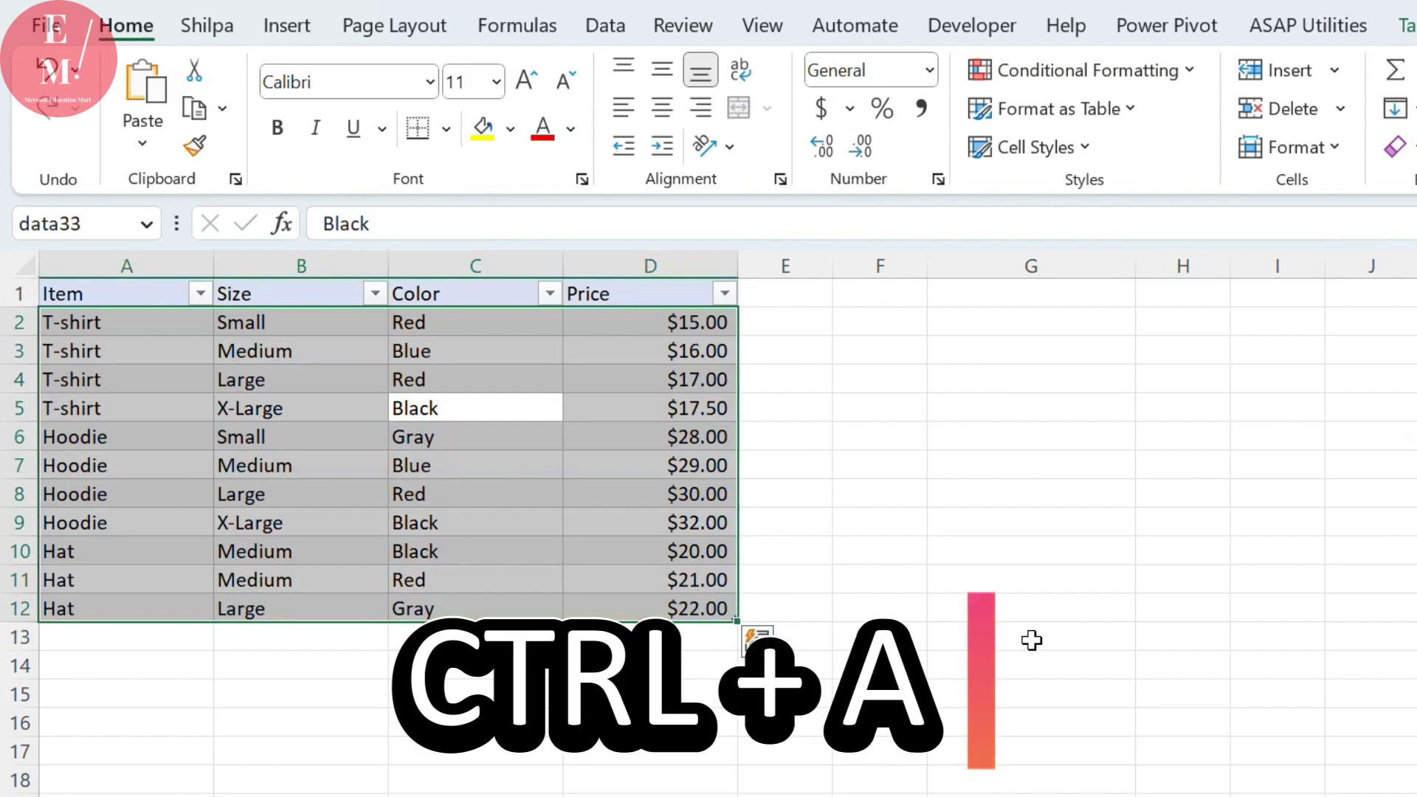
left_click(1031, 640)
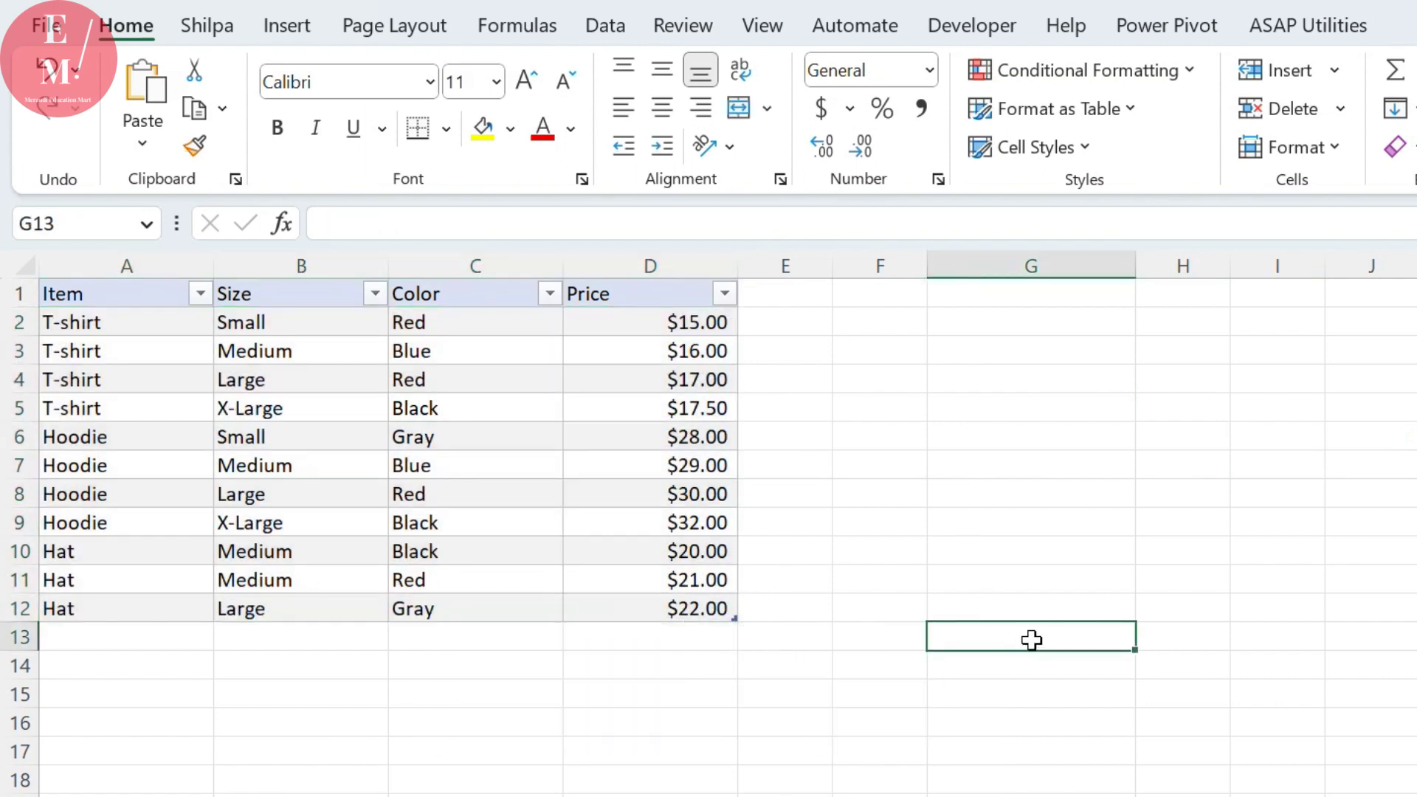
key("ctrl+a")
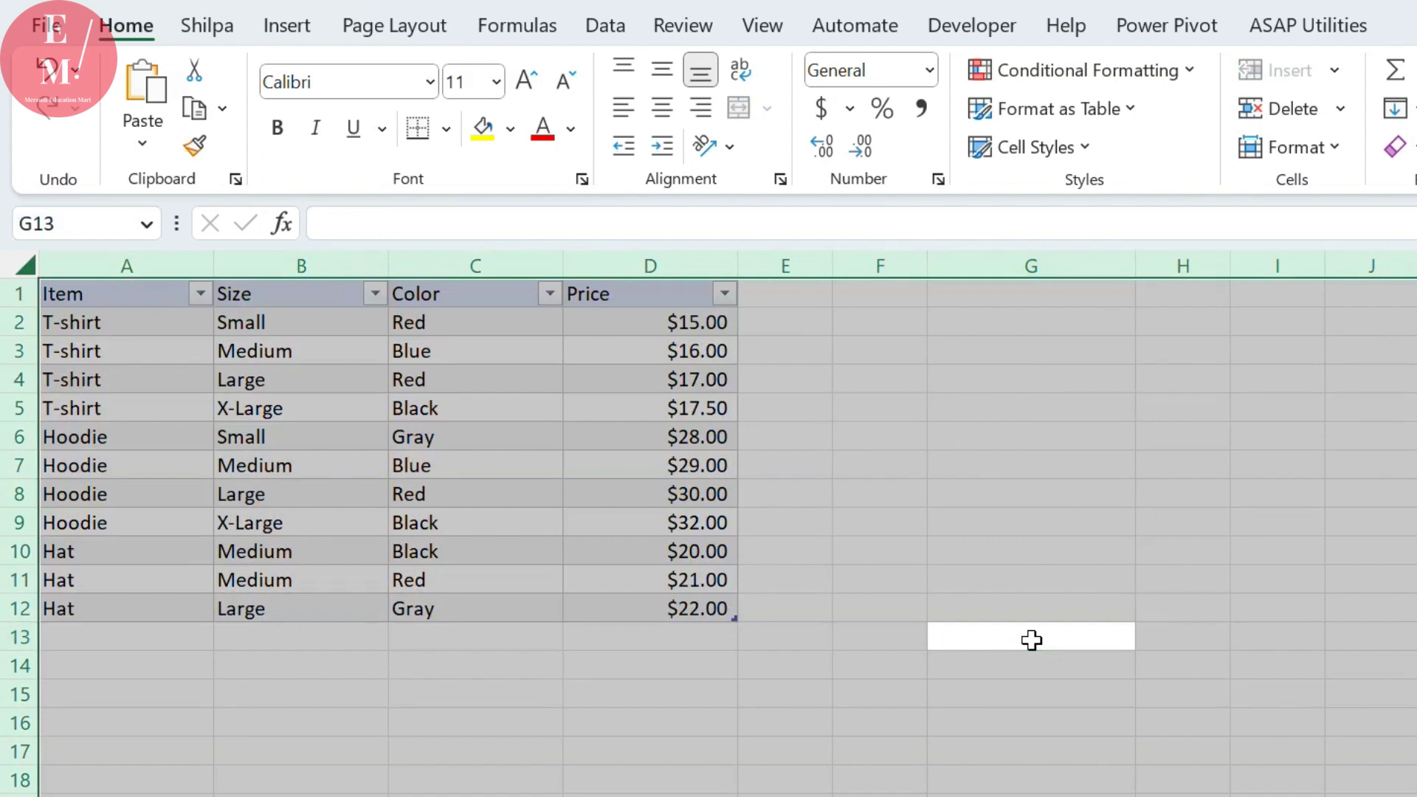
left_click(591, 493)
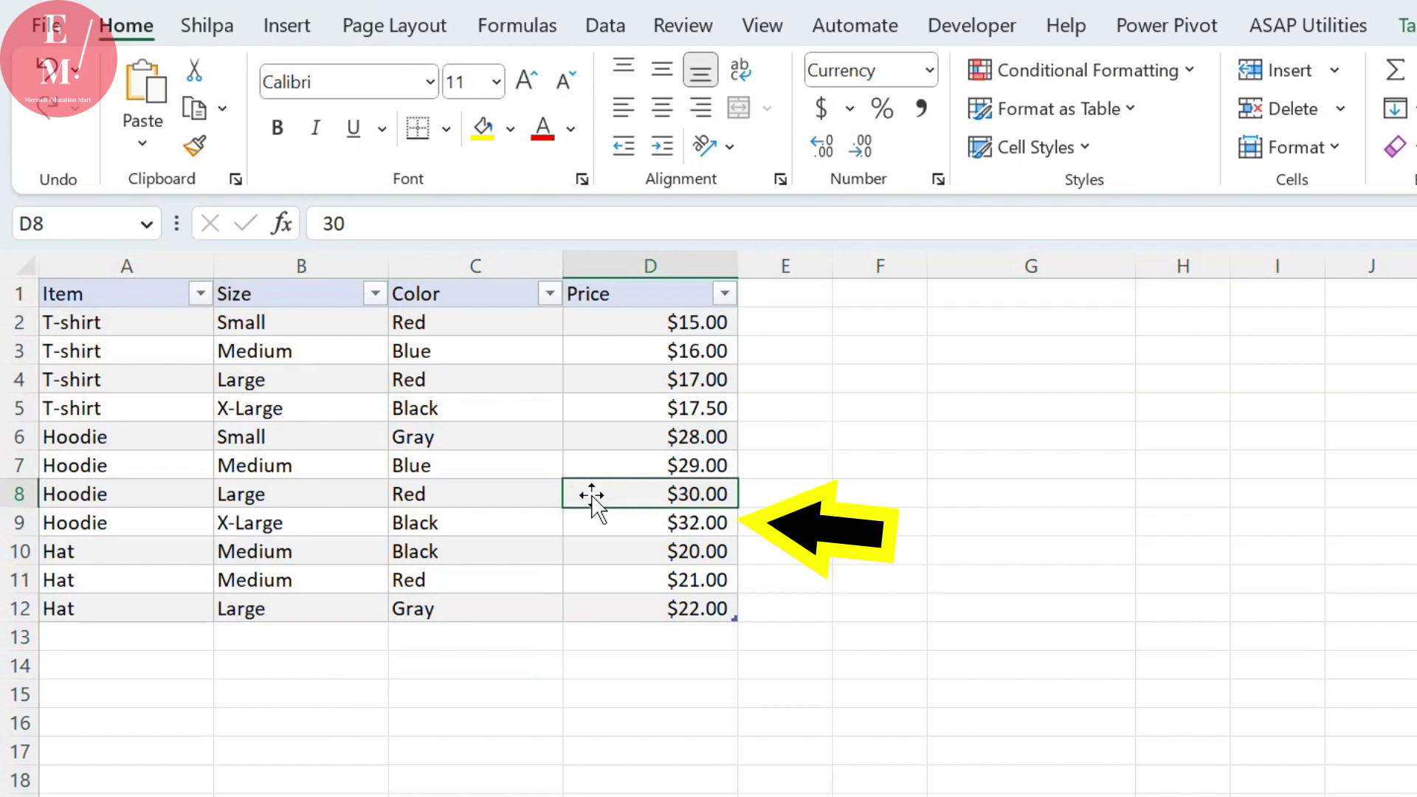
key("ctrl+a")
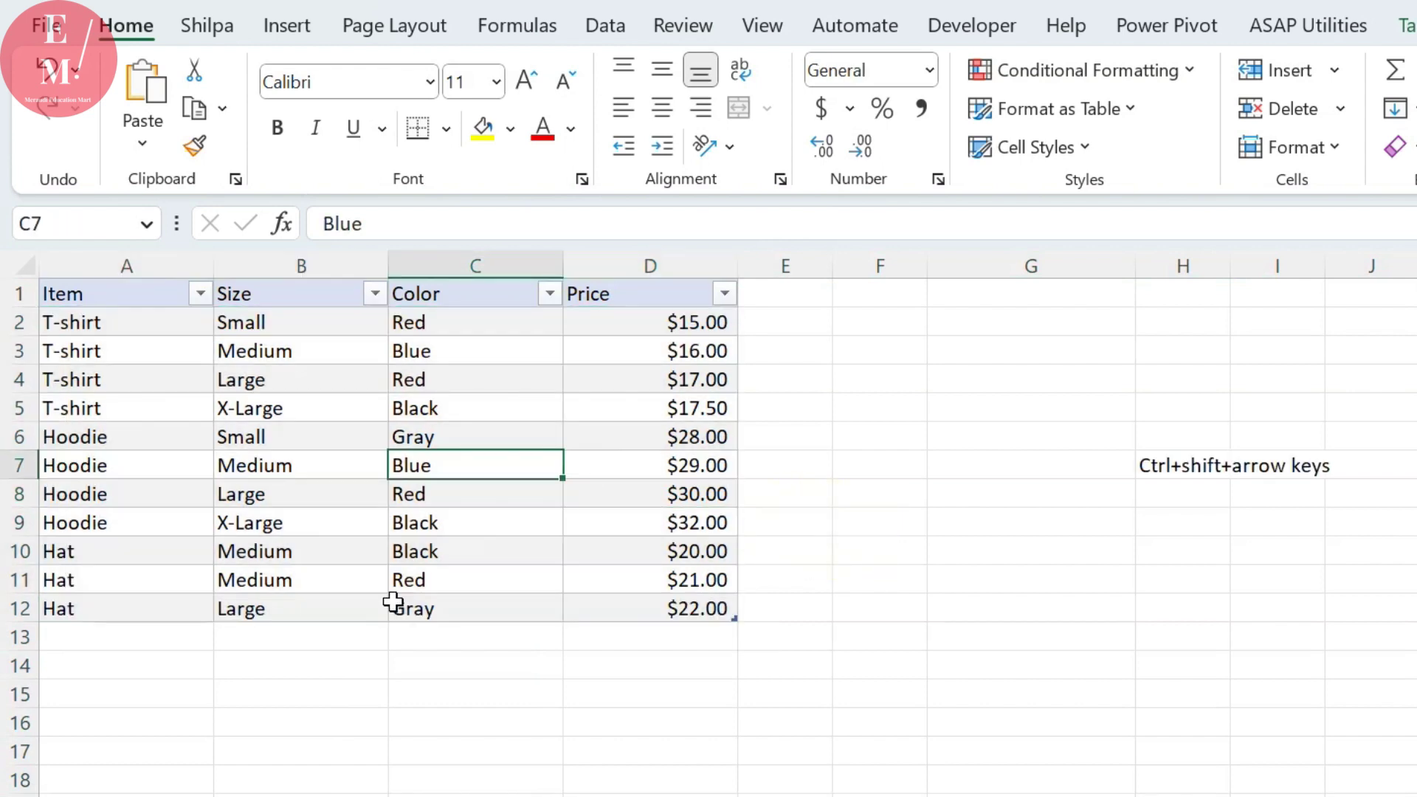
Starting at the T-shirt in A5, extend the selection right to Price and down to row 12.
left_click(127, 418)
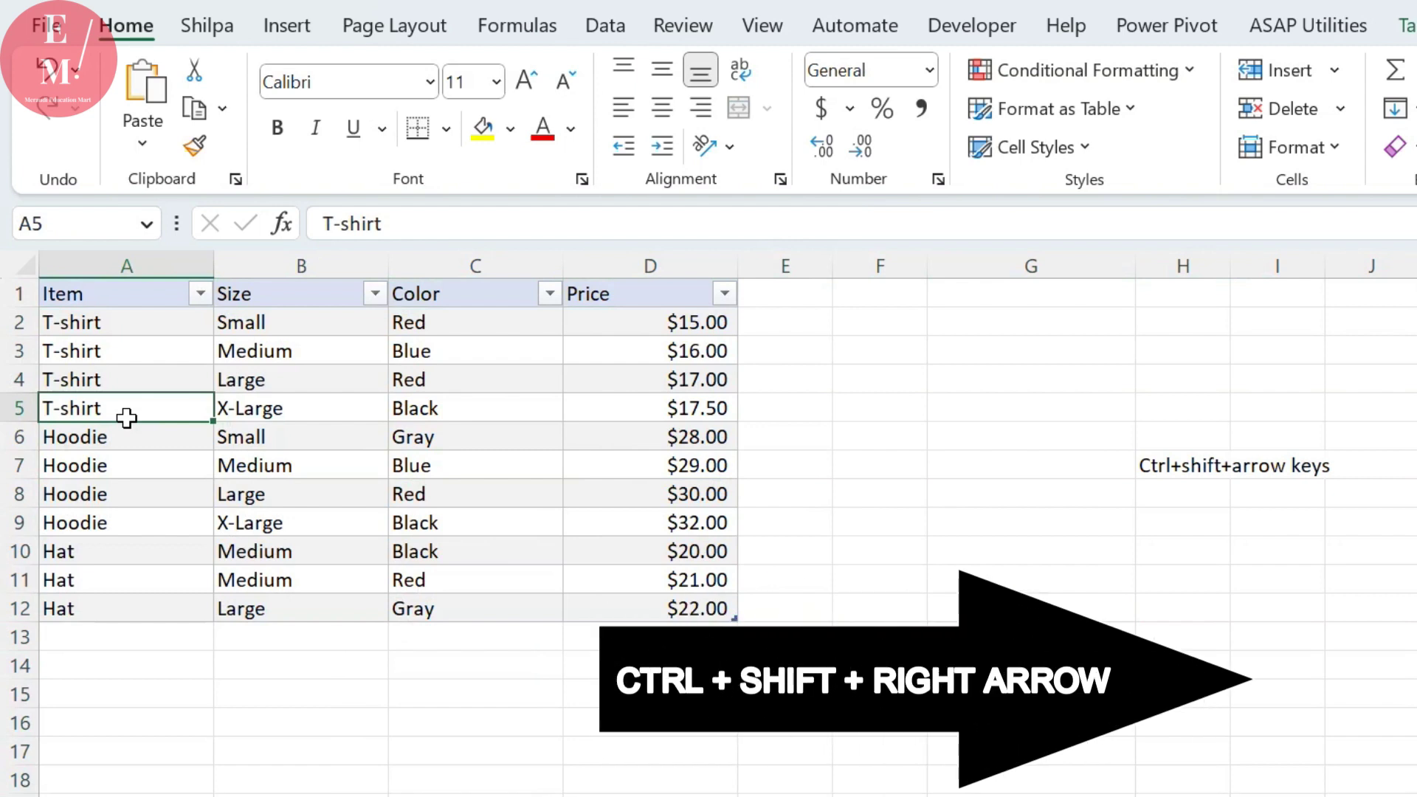
key("ctrl+shift+Right")
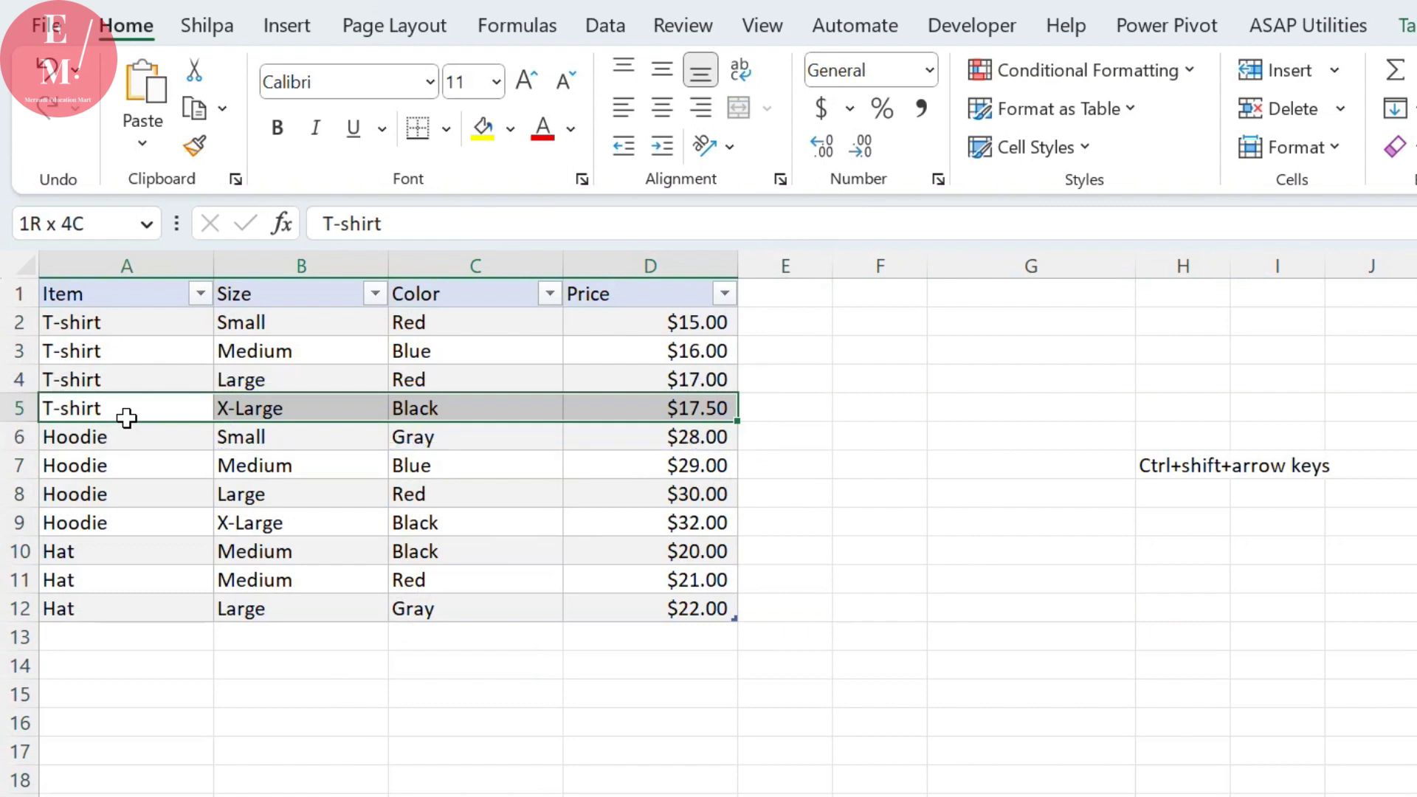
key("ctrl+shift+Down")
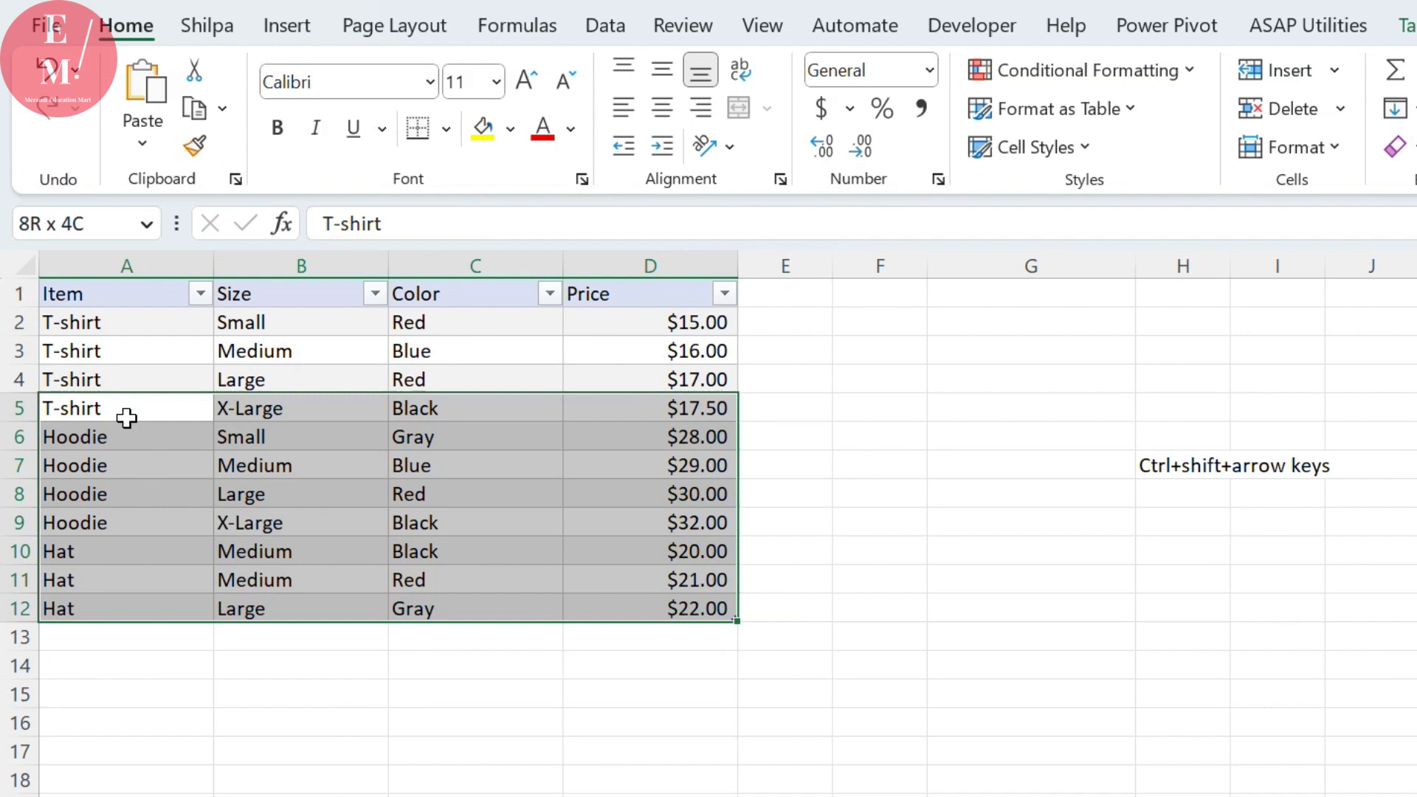
Toggle the selection between header and last row and Item and Price columns, ending on A5:D12.
key("ctrl+shift+Up")
key("ctrl+shift+Left")
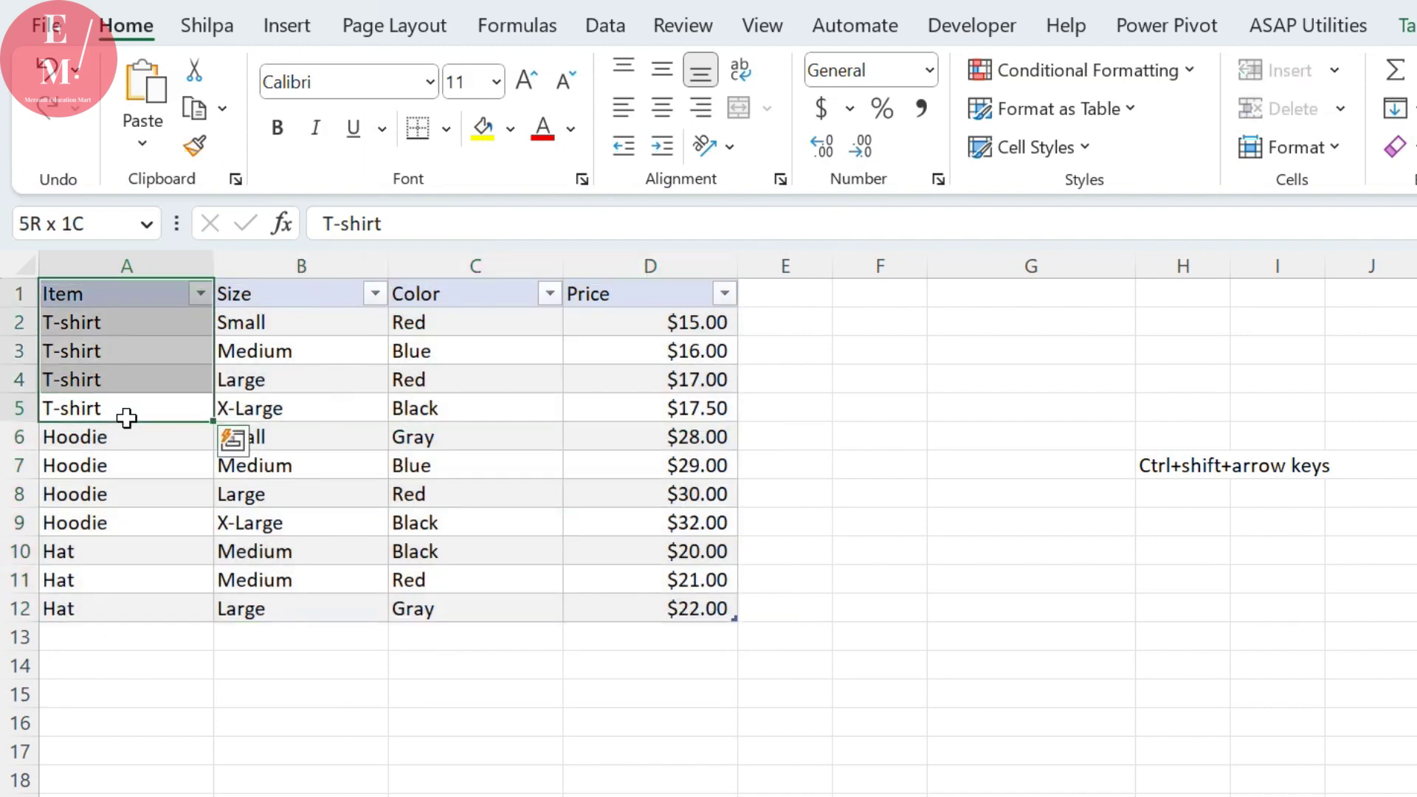
key("ctrl+shift+Right")
key("ctrl+shift+Down")
key("ctrl+shift+Up")
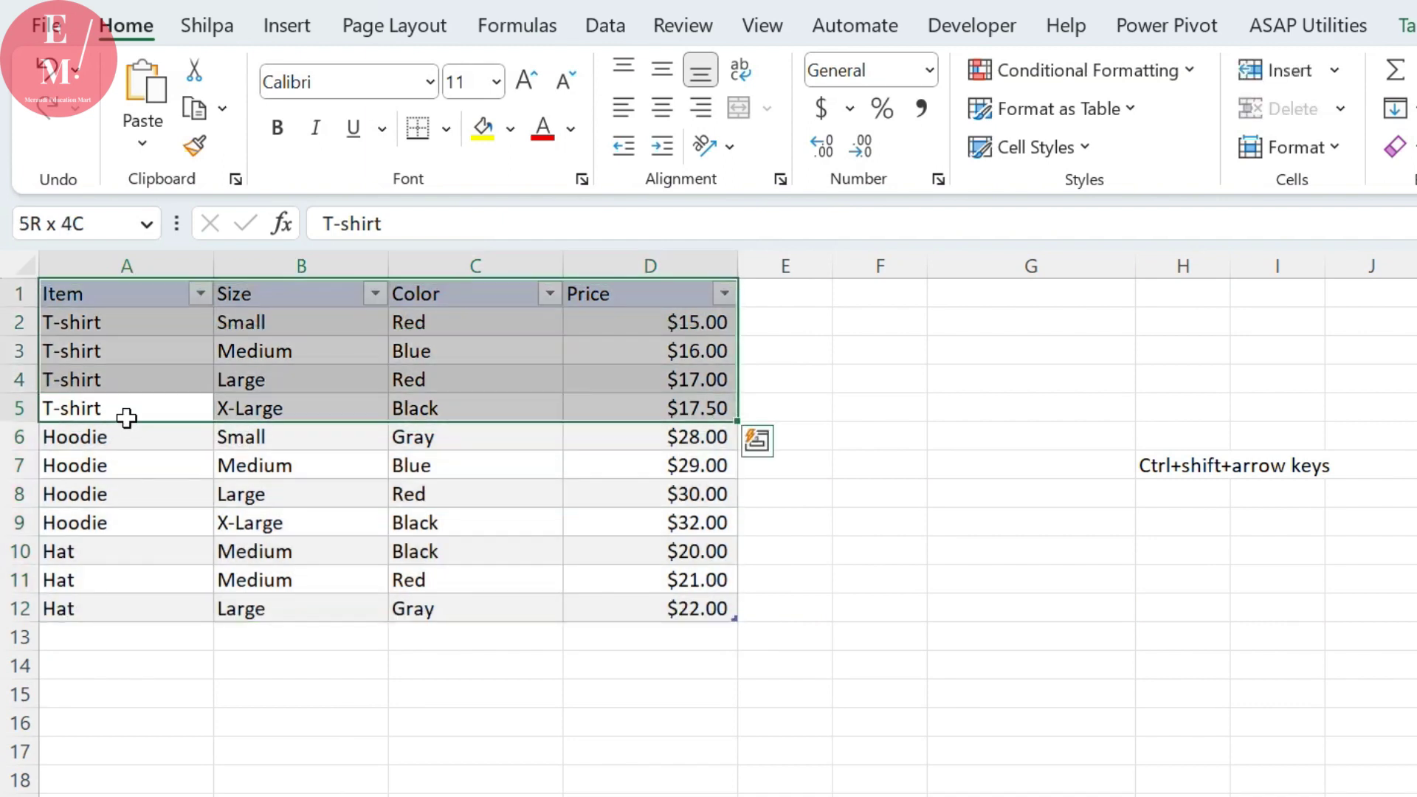
key("ctrl+shift+Down")
key("ctrl+shift+Left")
key("ctrl+shift+Up")
key("ctrl+shift+Right")
key("ctrl+shift+Down")
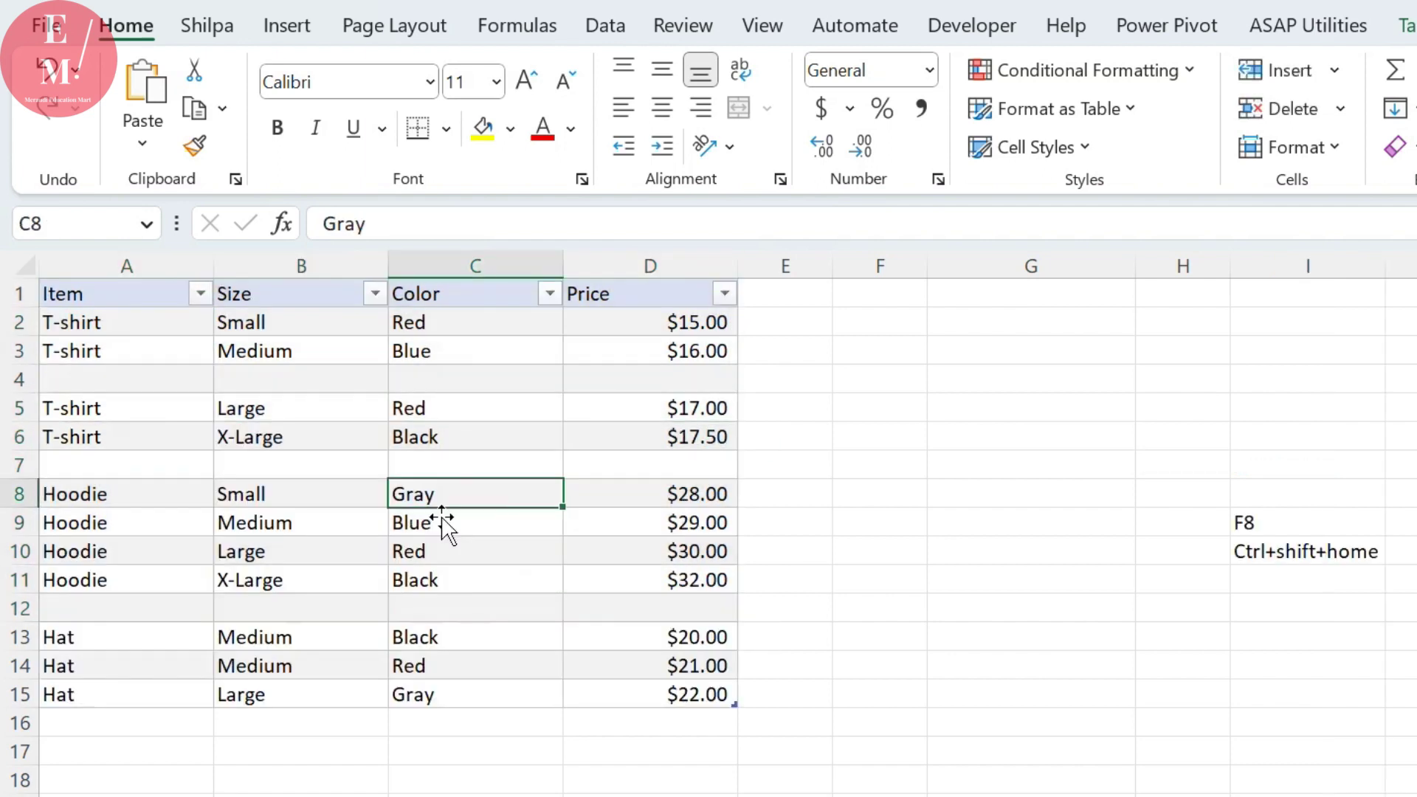
From A1, extend the selection with Ctrl+Shift+Down, stopping at blank row 4 and then reaching row 6.
left_click_drag(133, 381, 856, 401)
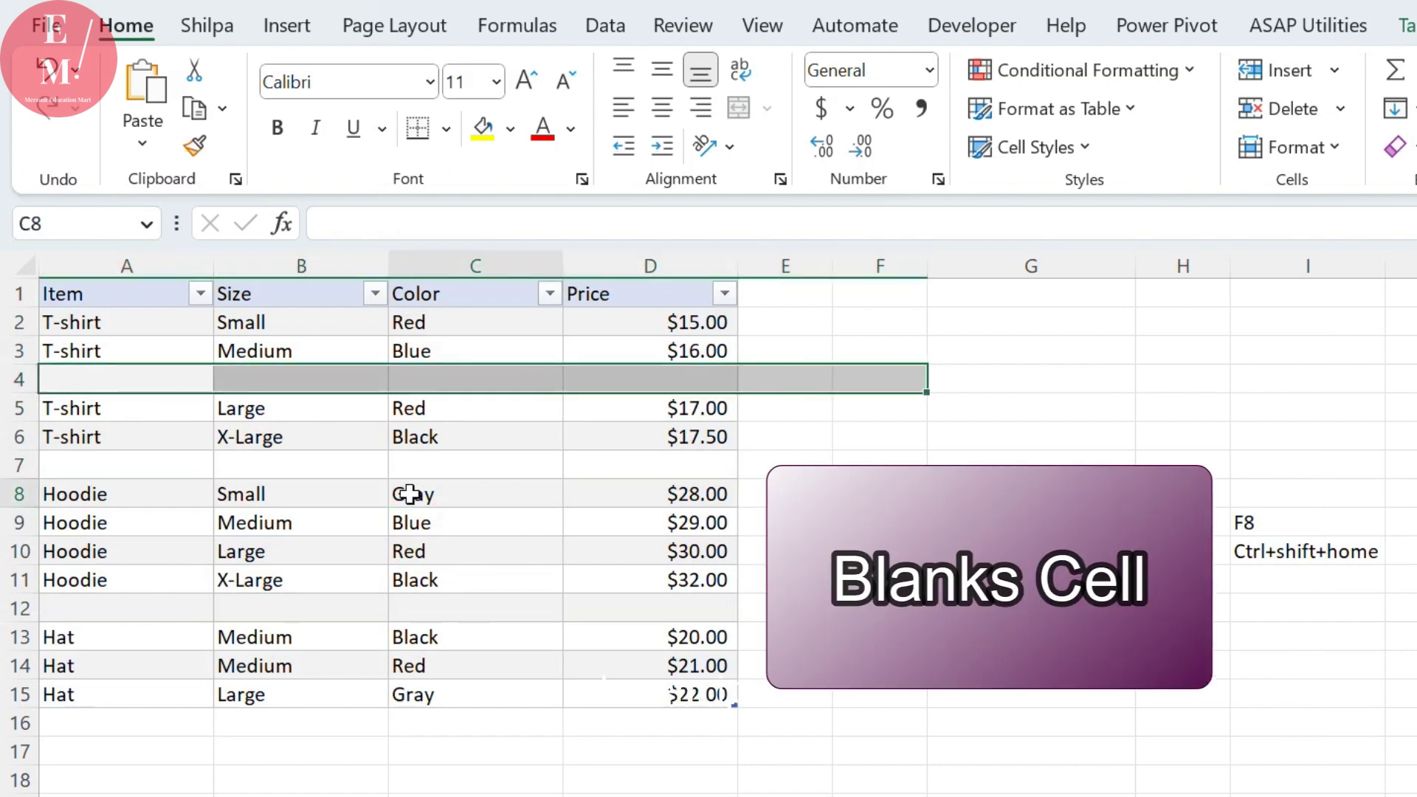
key("Up")
left_click(184, 295)
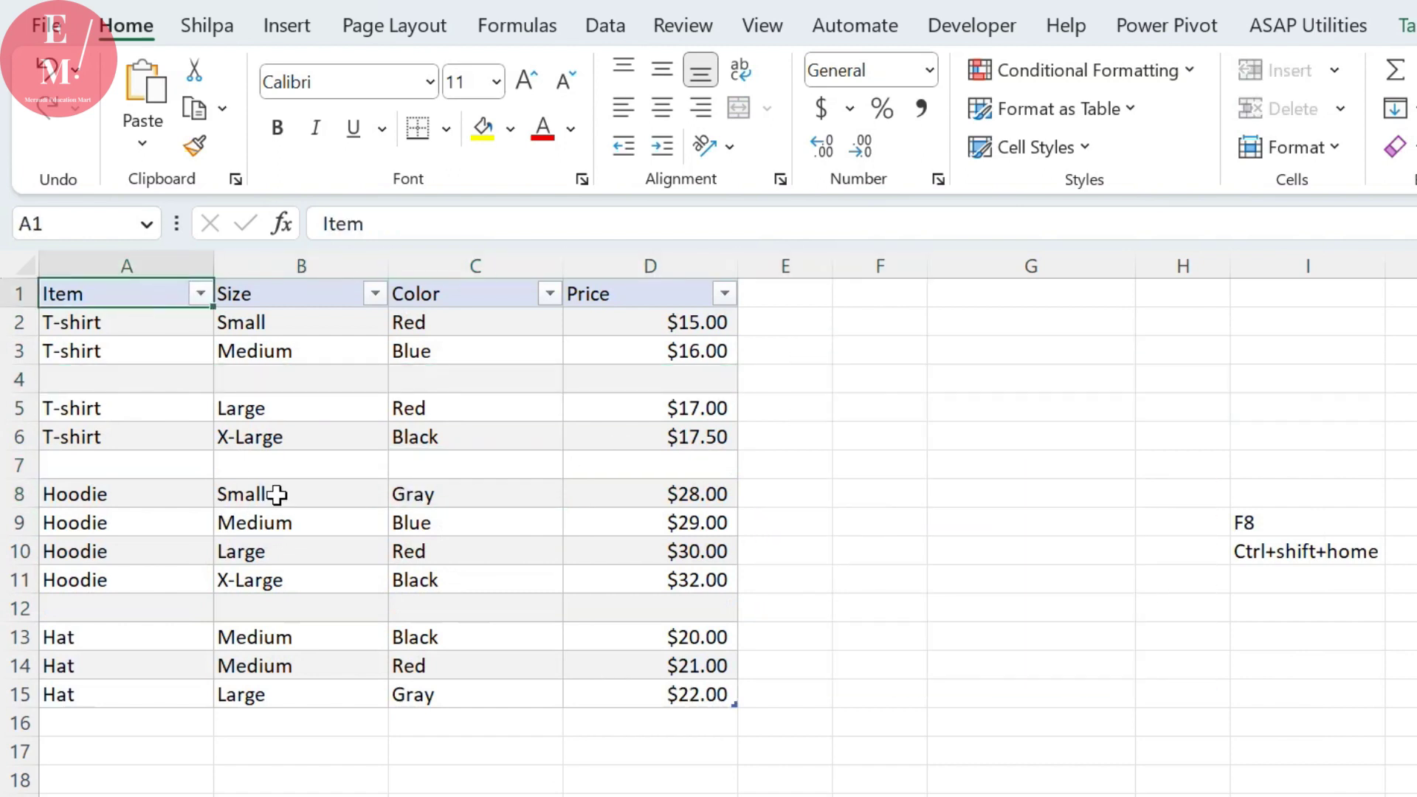
key("ctrl+shift+Down")
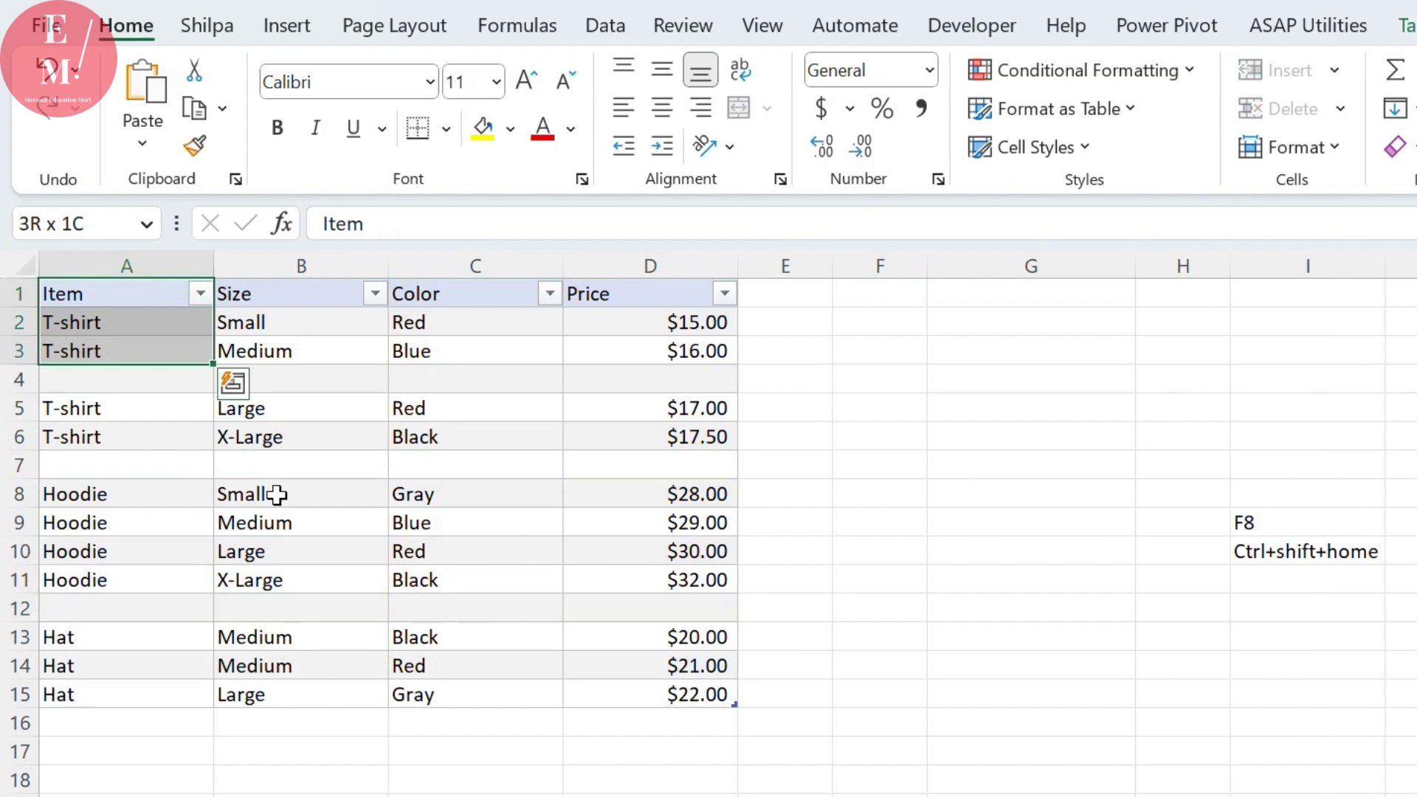
key("ctrl+shift+Down")
key("ctrl+shift+Down")
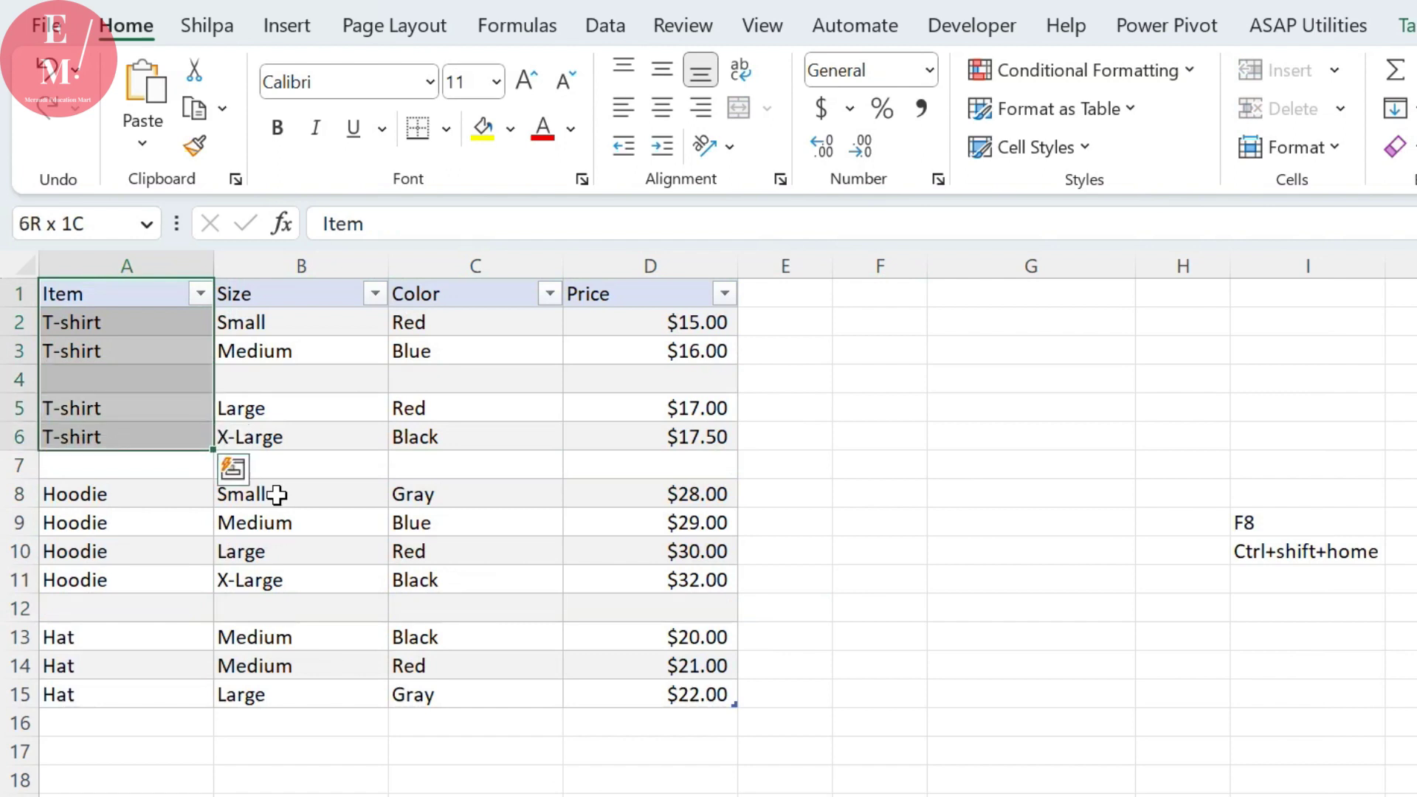
Select A1:D15 corner to corner, then step through D13 and D14 to Black in C11.
left_click(148, 380)
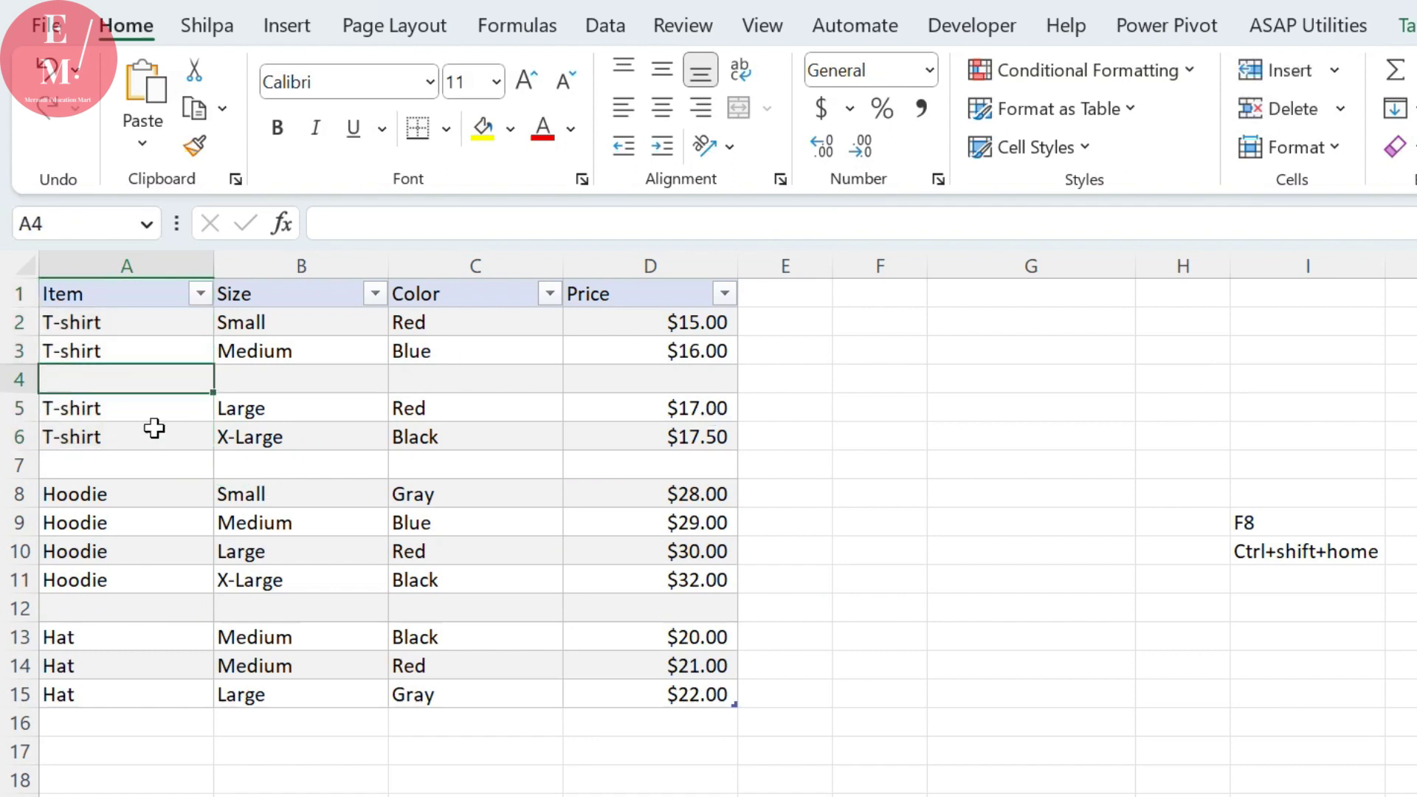
left_click(150, 309)
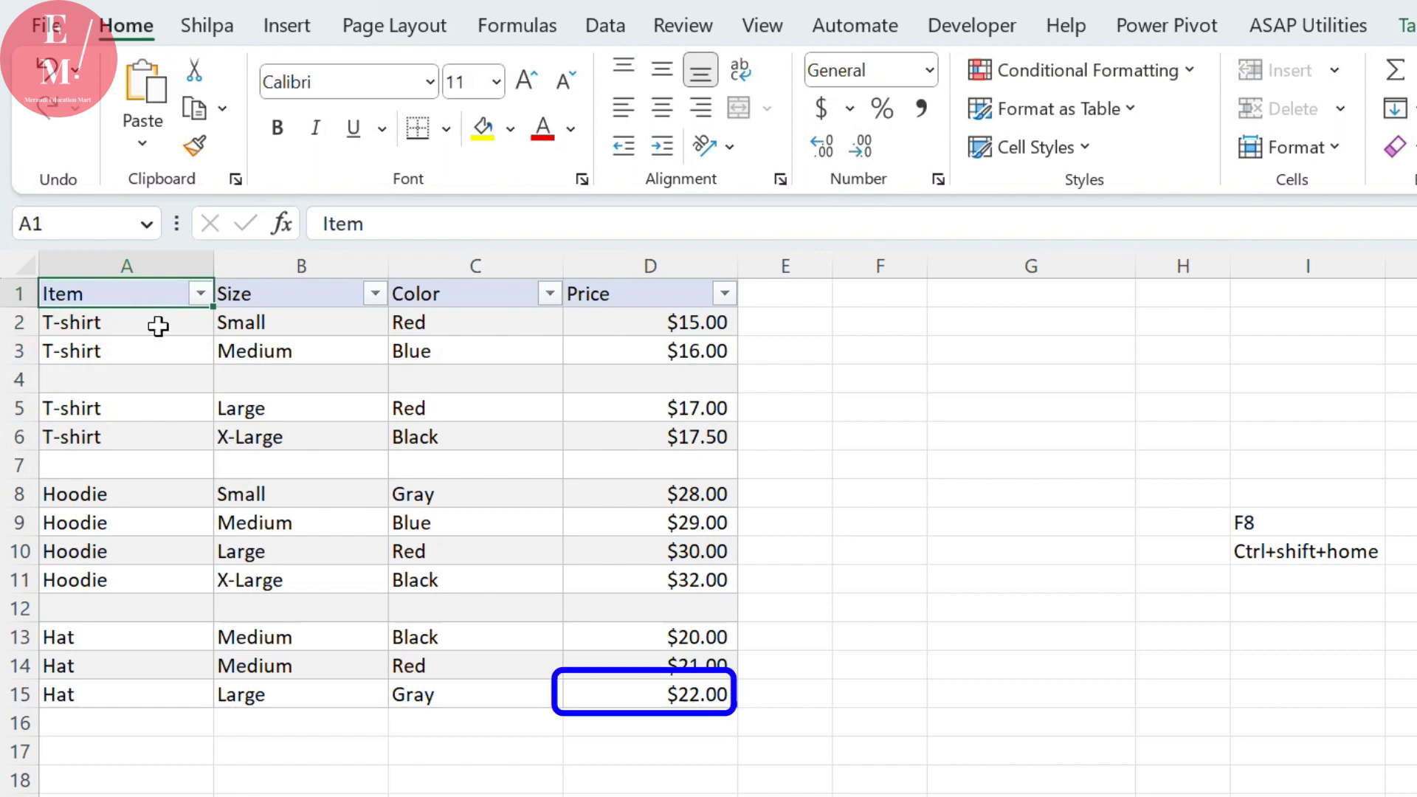
left_click(731, 711)
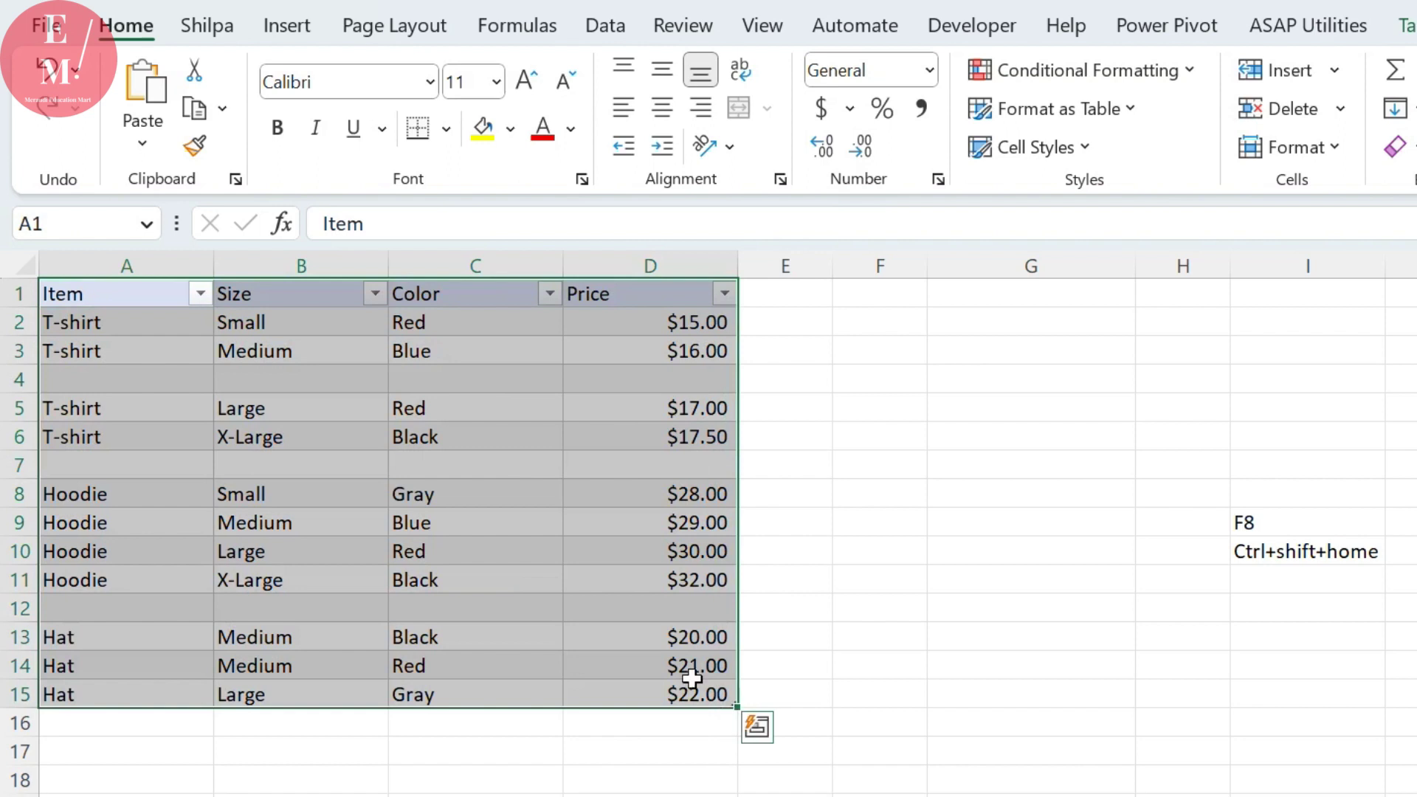
left_click(602, 646)
left_click(612, 673)
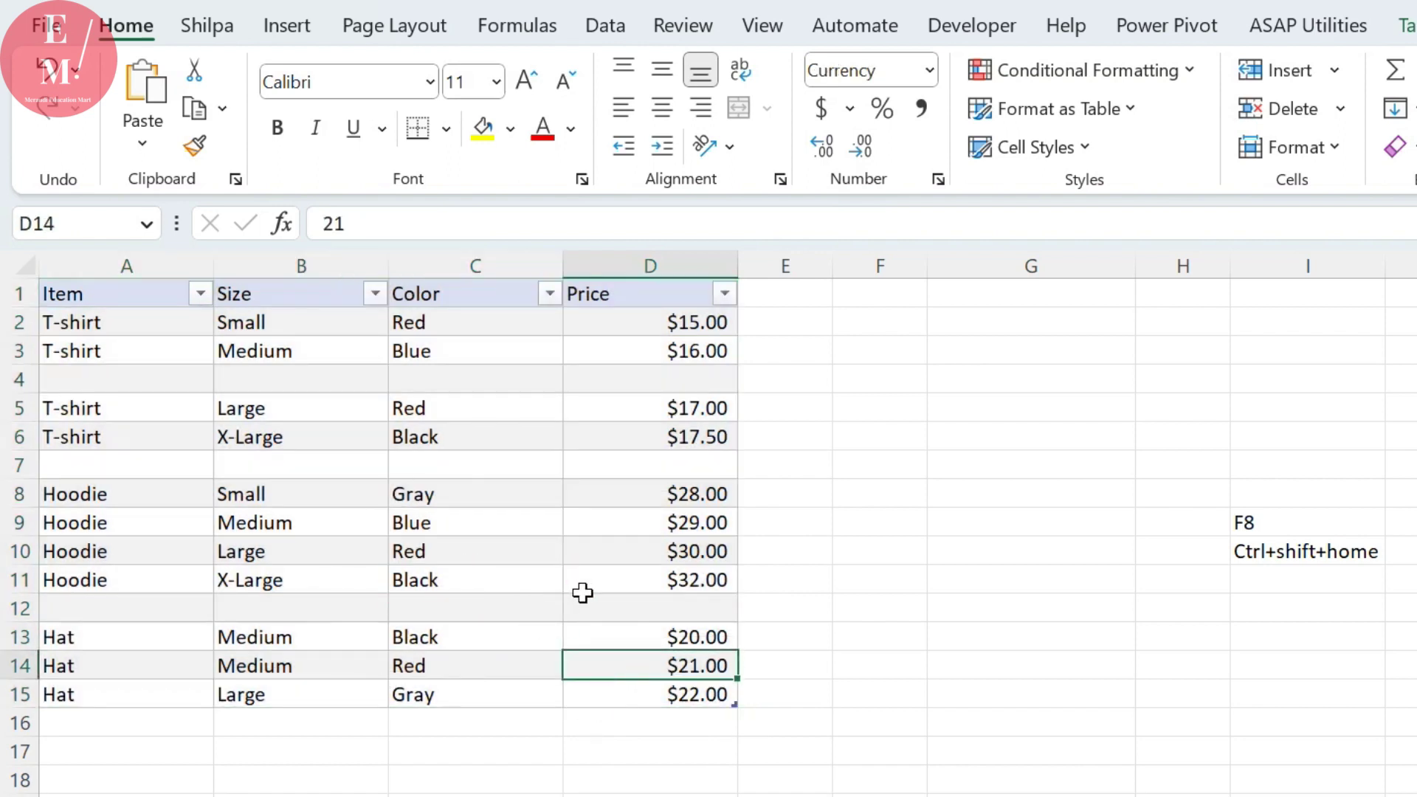
left_click(524, 590)
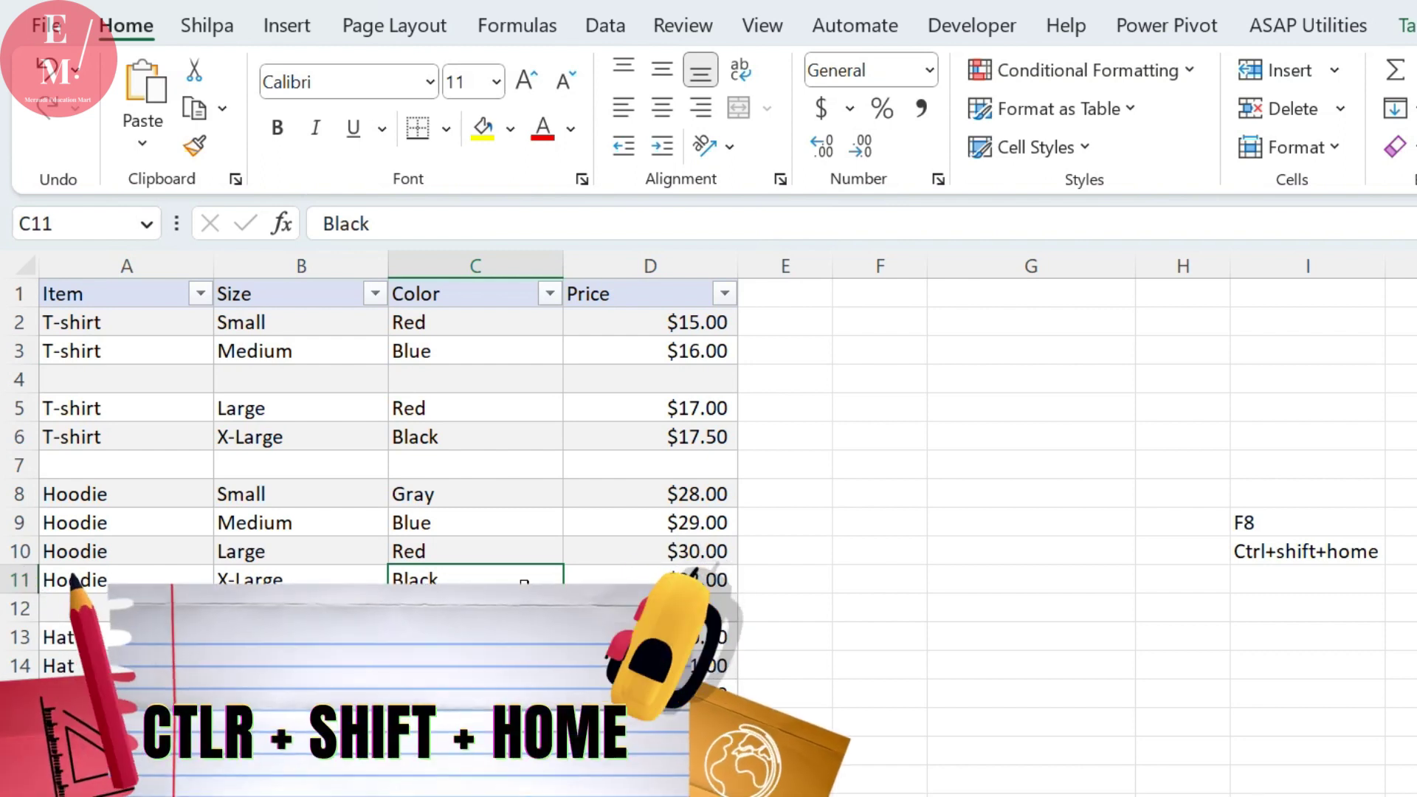
Press Ctrl+Shift+Home from C11 to select everything back to the Item header in A1.
key("ctrl+shift+Home")
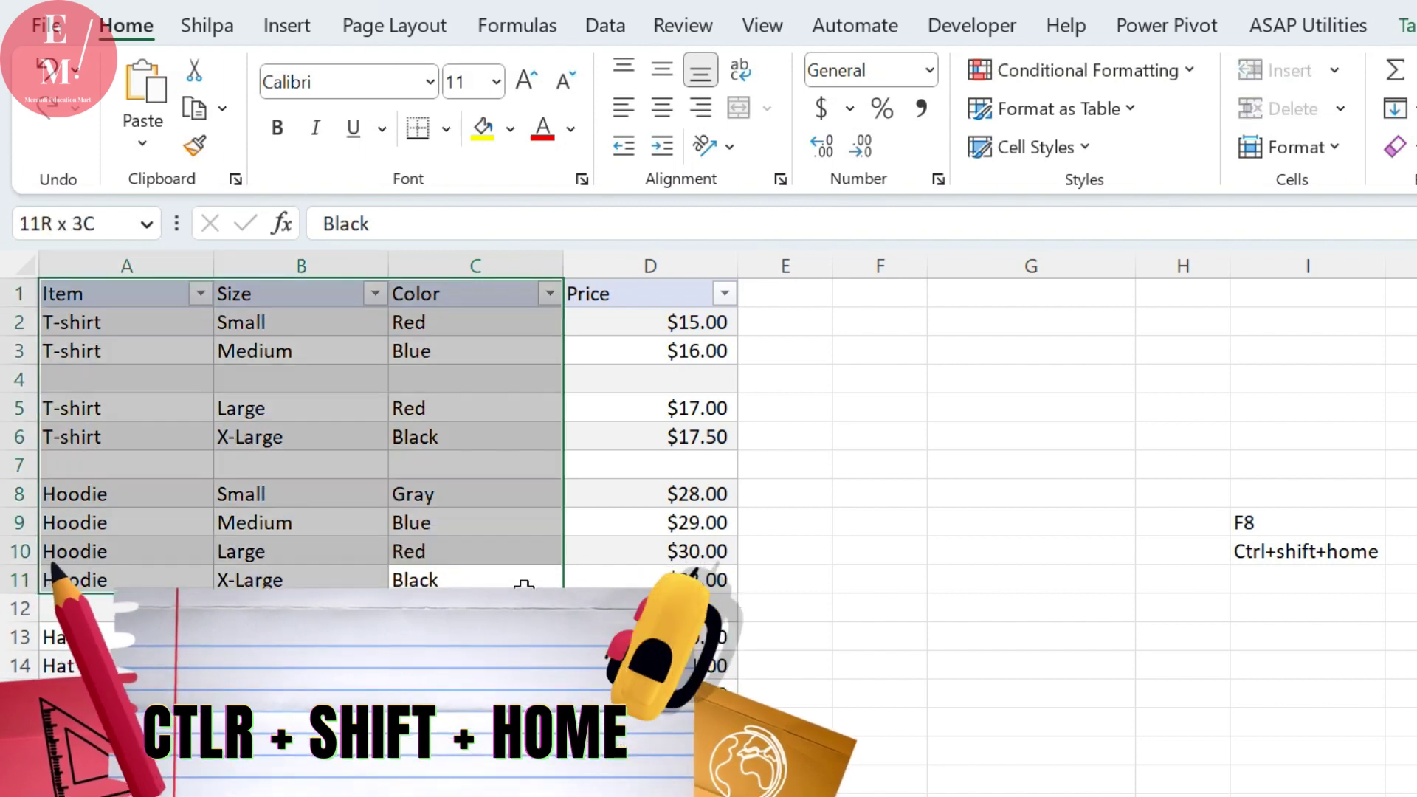